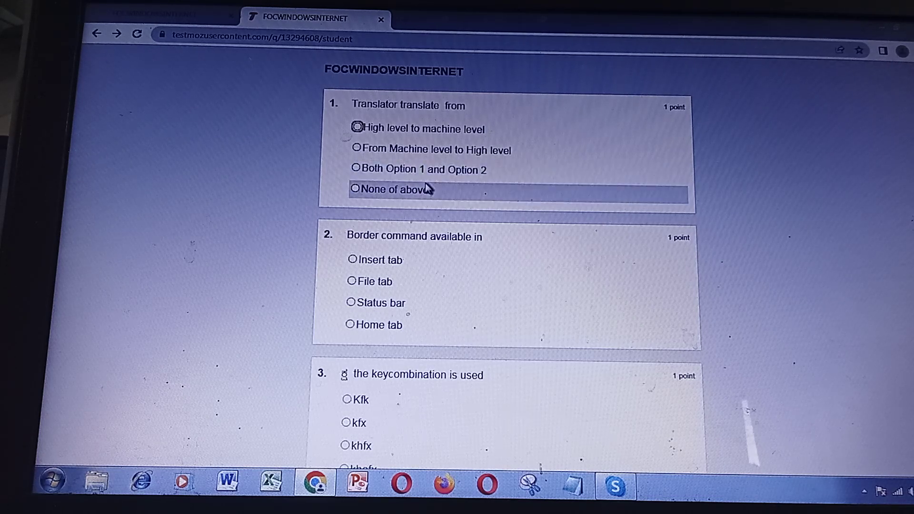
Select 'Both Option 1 and Option 2' as the translator answer for question 1
click(357, 170)
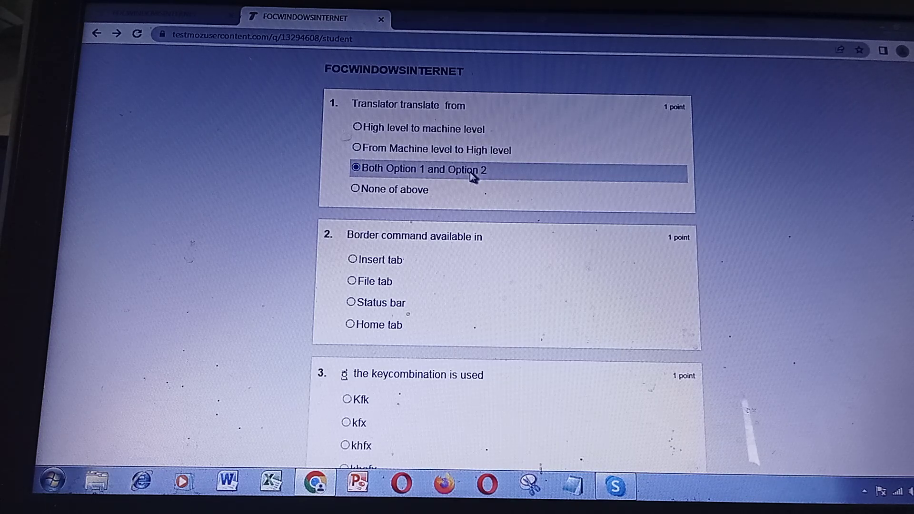
scroll(475, 235, down, 2)
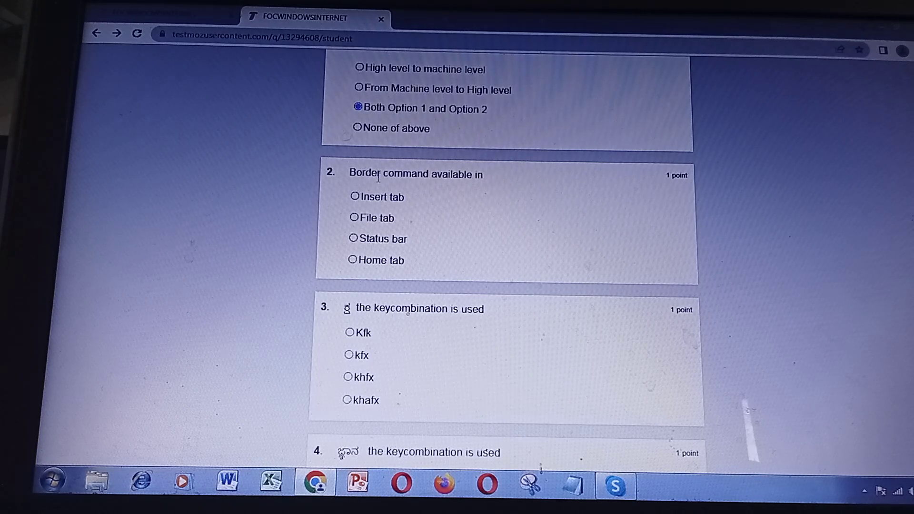
Mark 'Home tab' as where the Border command is found for question 2
click(353, 261)
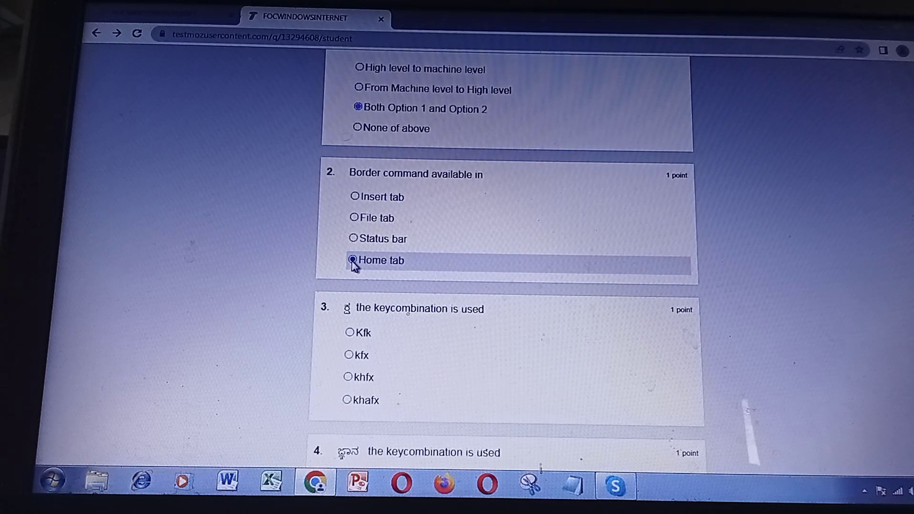
scroll(353, 263, down, 1)
scroll(354, 262, down, 2)
scroll(381, 229, up, 1)
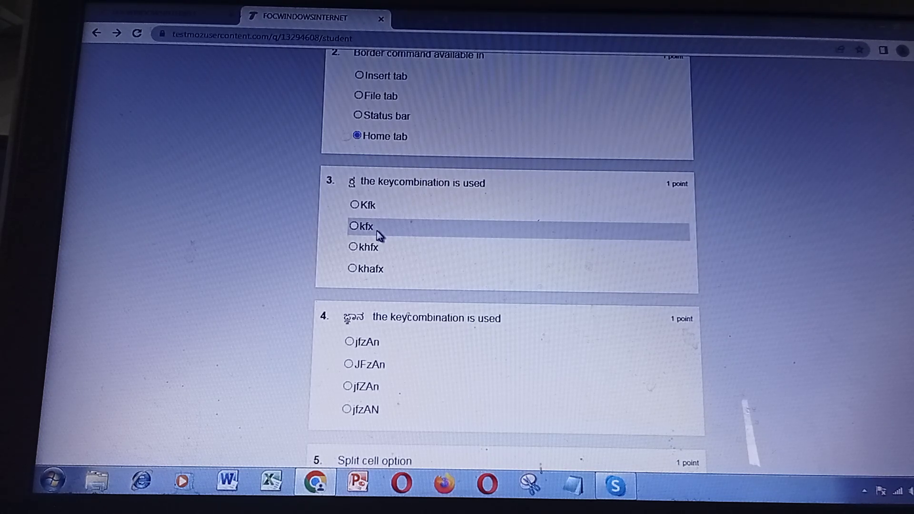
Choose the 'kfx' key combination option for question 3
click(355, 228)
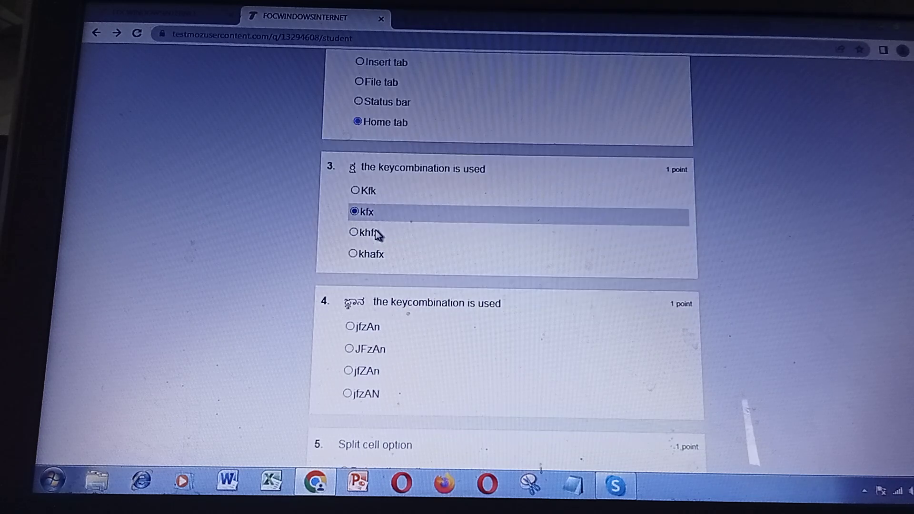
scroll(377, 234, down, 1)
scroll(377, 234, down, 1)
scroll(376, 234, down, 1)
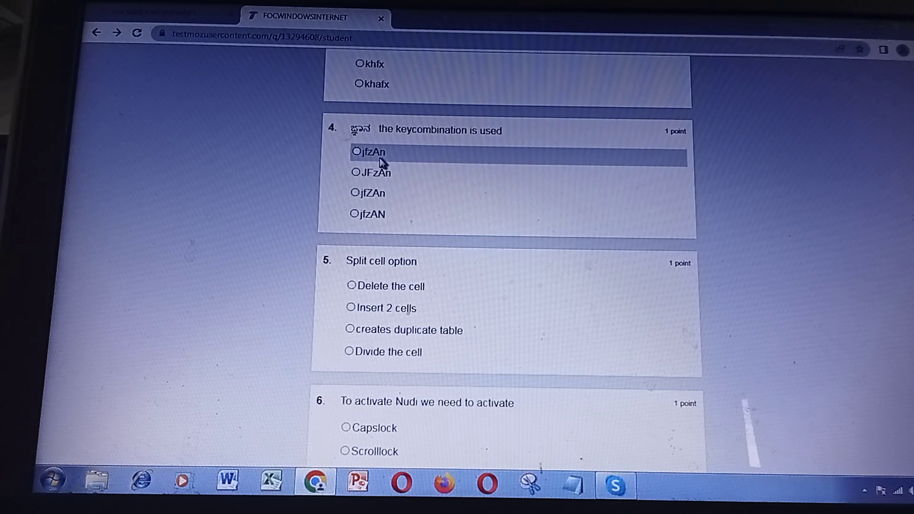
Choose the 'jfzAn' key combination option for question 4
click(356, 153)
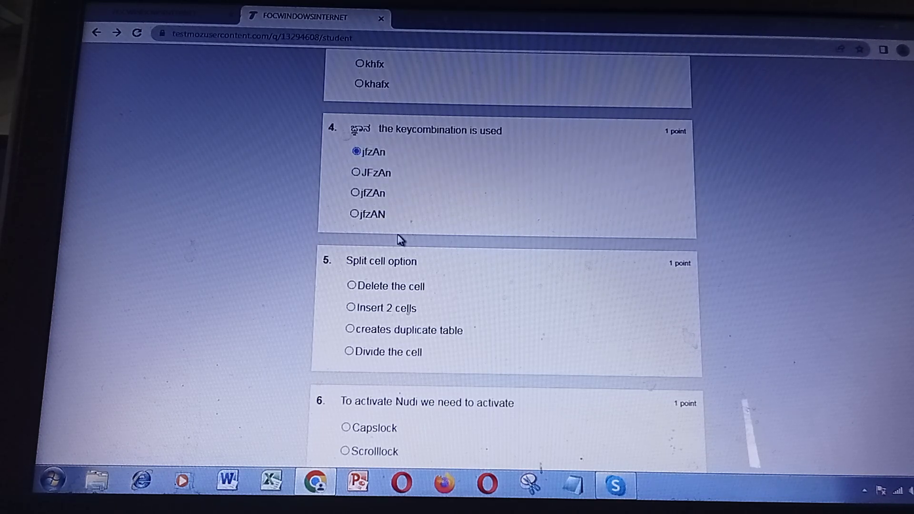
scroll(397, 236, down, 1)
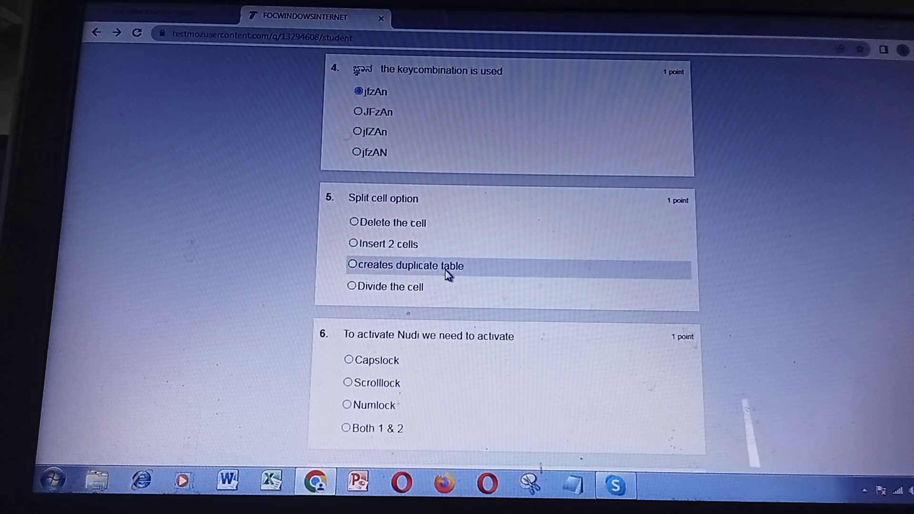
Mark 'Divide the cell' as the split cell answer for question 5
click(353, 287)
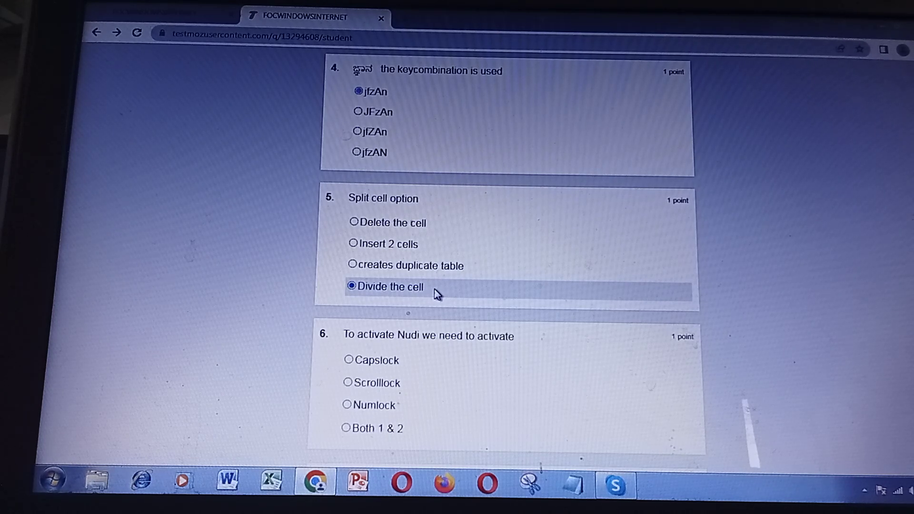
scroll(436, 293, down, 1)
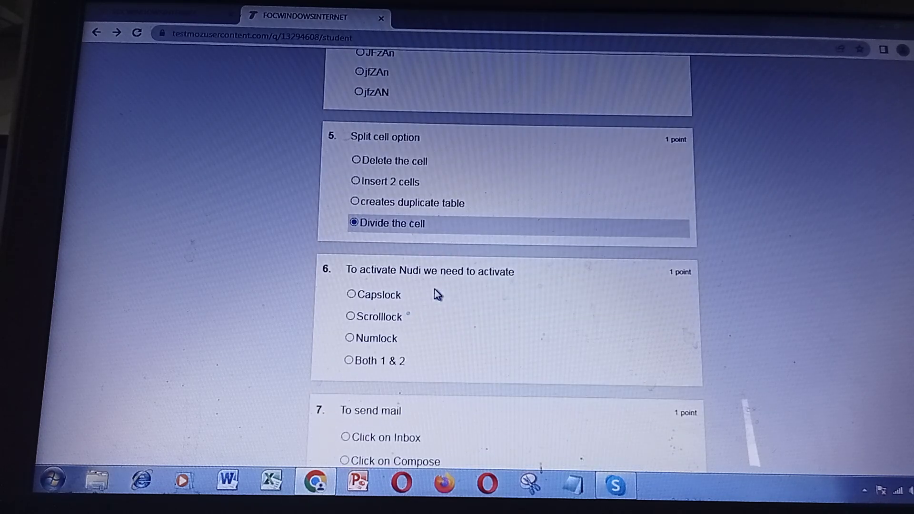
scroll(436, 293, down, 1)
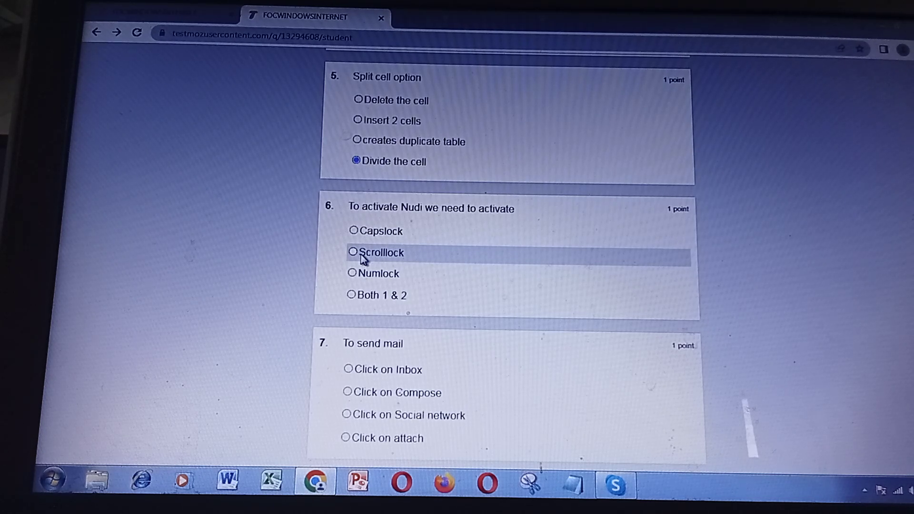
Select 'Scrolllock' as the key that activates Nudi for question 6
click(361, 254)
scroll(363, 259, down, 2)
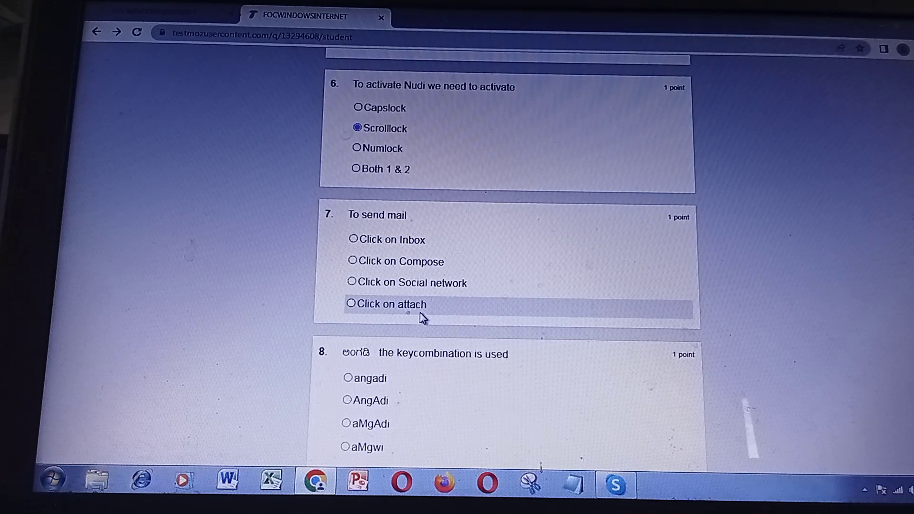
Select 'Click on Compose' as the first step to send mail for question 7
click(353, 261)
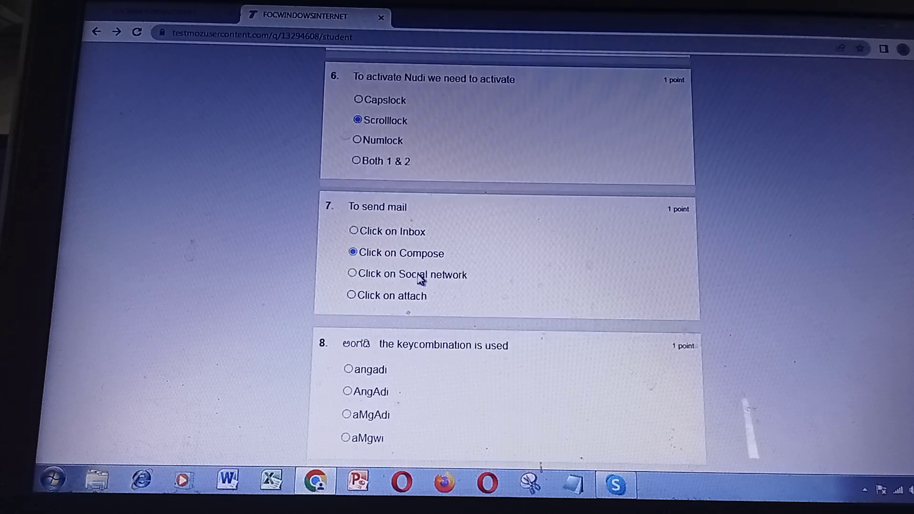
scroll(420, 281, down, 1)
scroll(420, 281, down, 1)
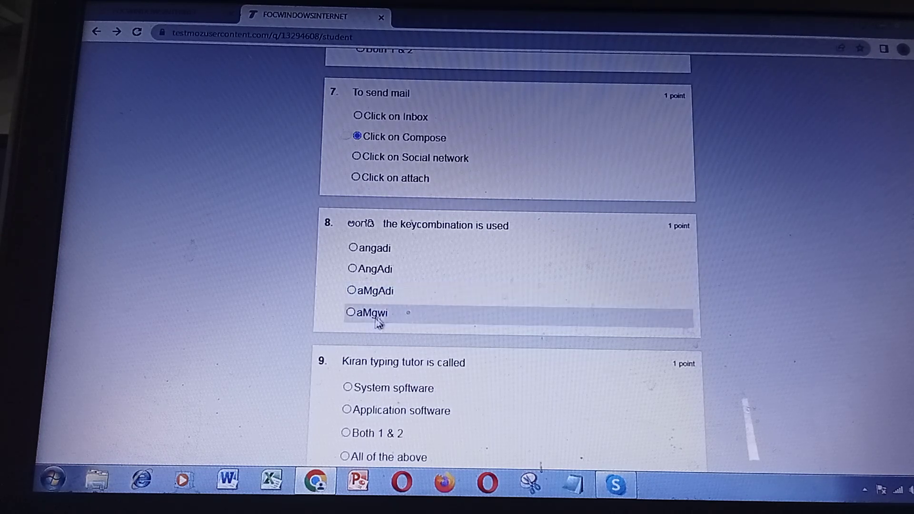
Choose the 'aMgwi' key combination option for question 8
click(354, 317)
scroll(393, 325, down, 1)
scroll(393, 325, down, 1)
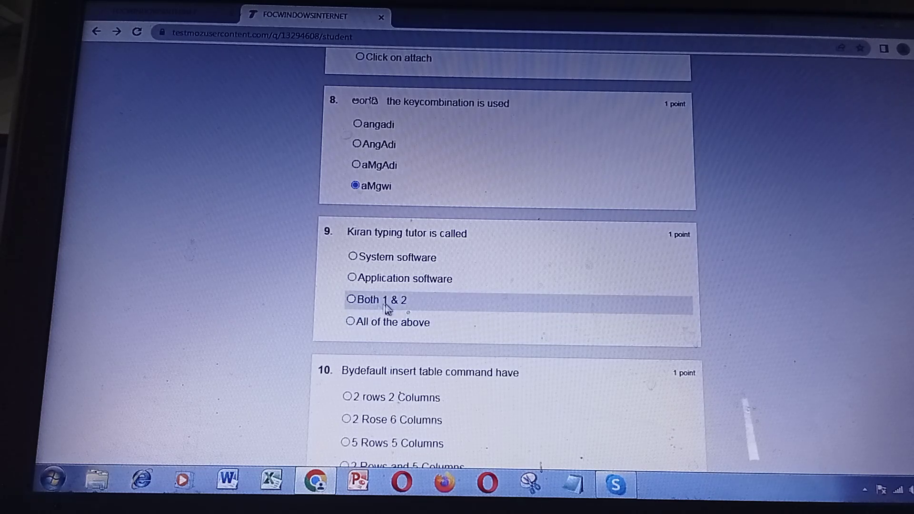
Classify Kiran typing tutor as 'Application software' for question 9
click(355, 280)
scroll(420, 302, down, 2)
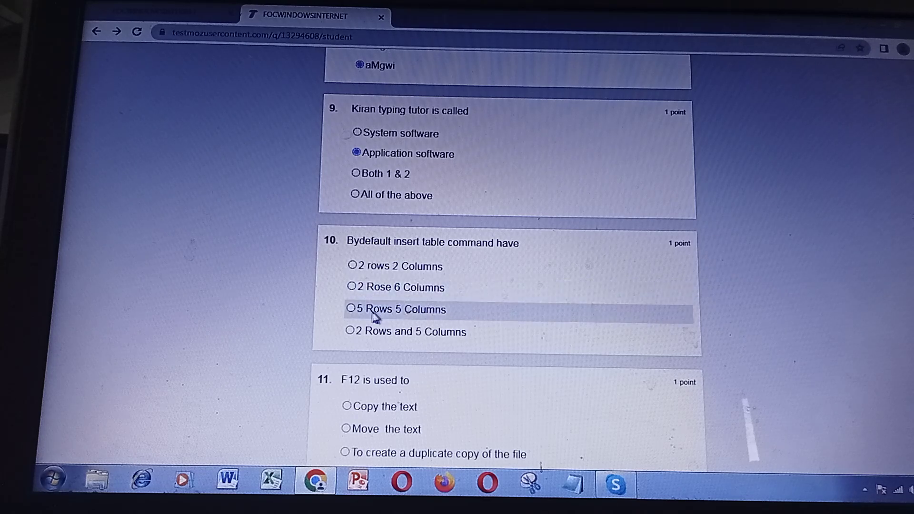
Answer question 10 with '2 Rows and 5 Columns' and question 11 with 'To create a duplicate copy of the file'
click(351, 332)
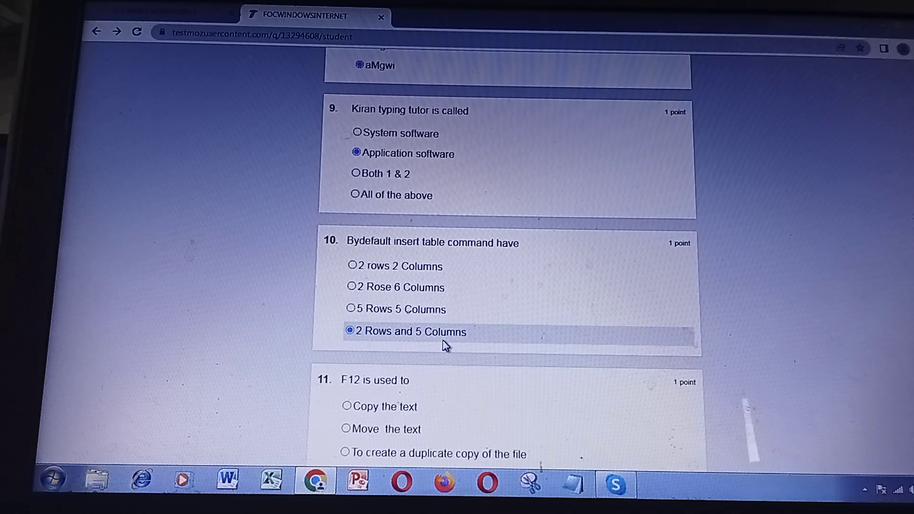
scroll(443, 346, down, 3)
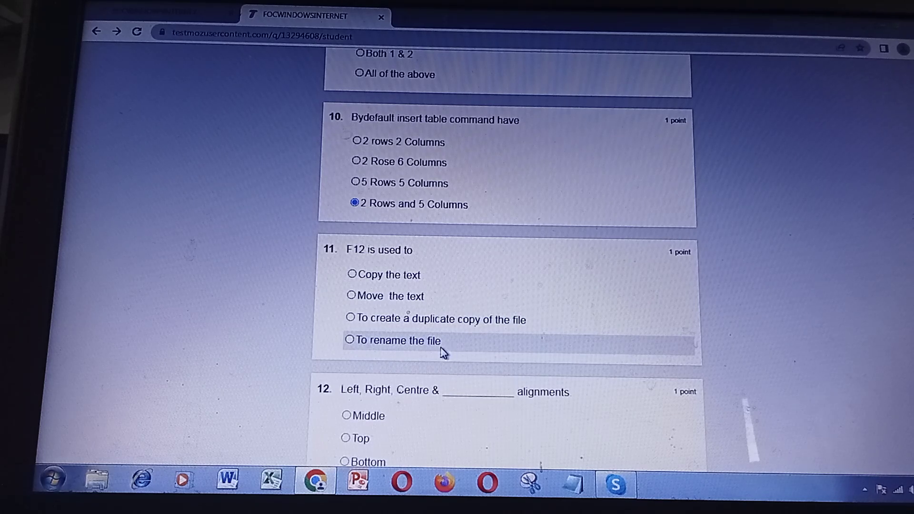
click(351, 319)
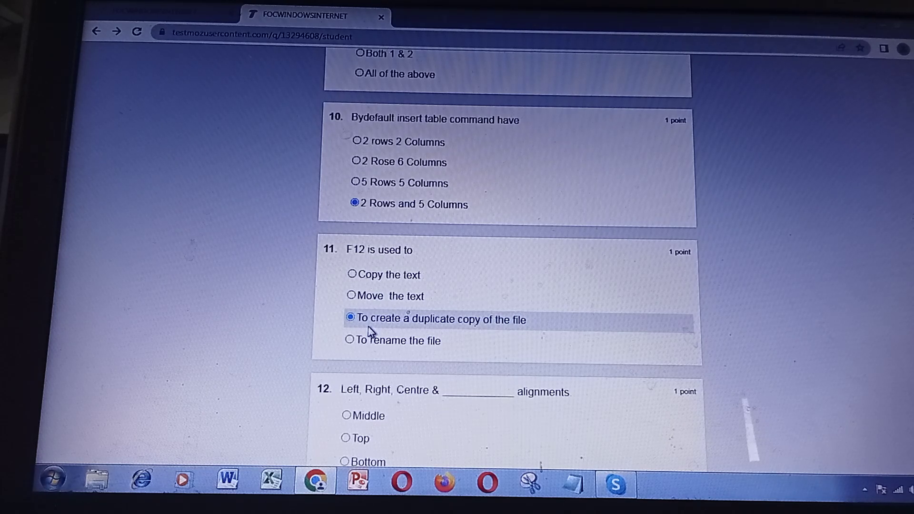
scroll(368, 330, down, 1)
scroll(372, 329, down, 1)
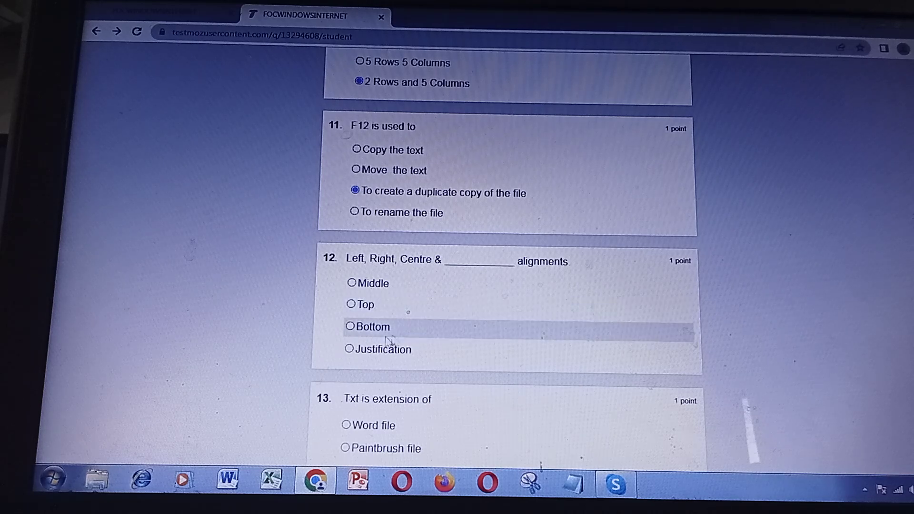
Answer Q12 with Justification, Q13 with Notepad file, and Q14 with Both 1 and 2
click(350, 349)
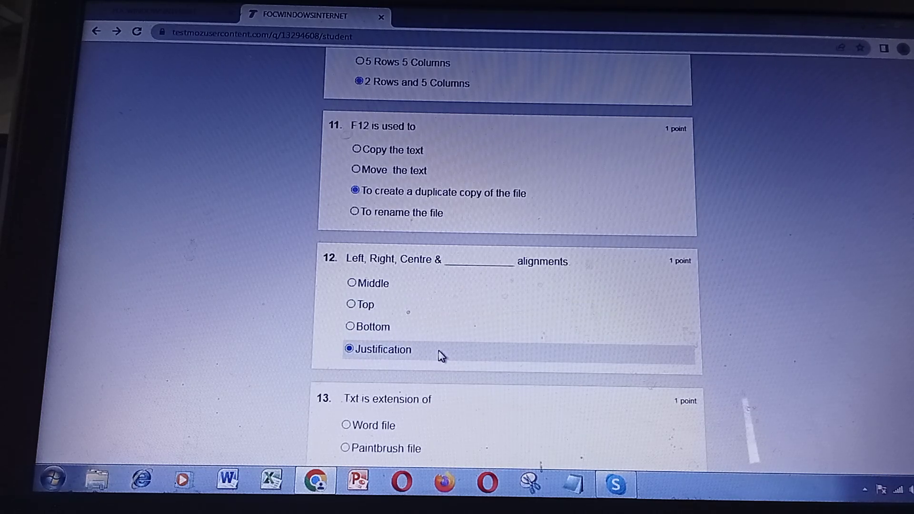
scroll(440, 354, down, 1)
scroll(439, 354, down, 2)
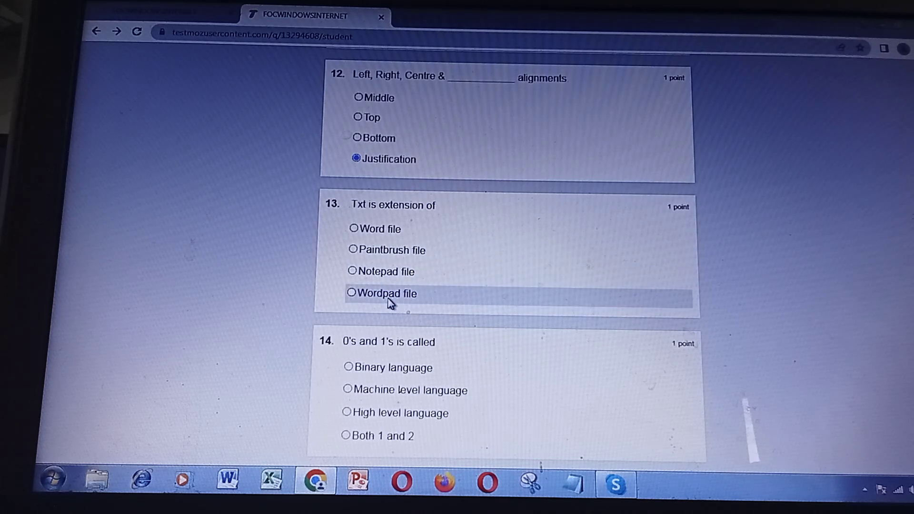
click(353, 272)
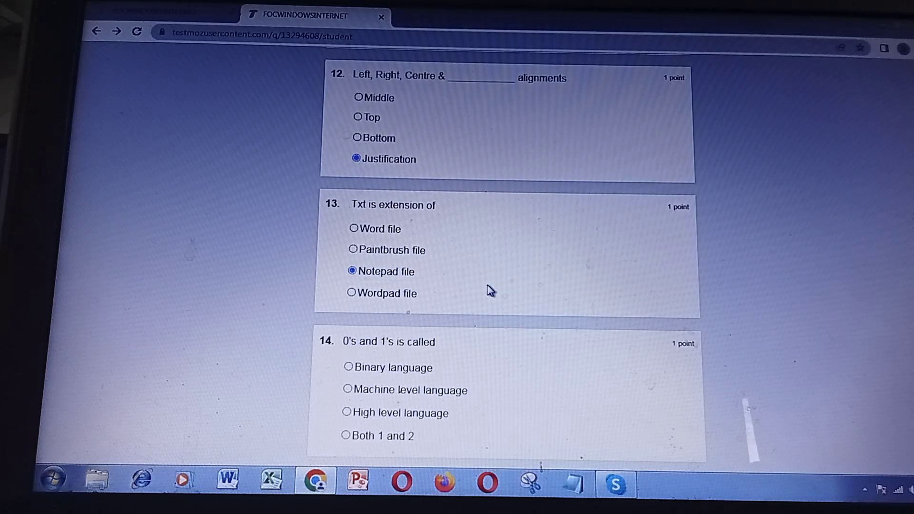
scroll(489, 289, down, 1)
scroll(488, 289, down, 1)
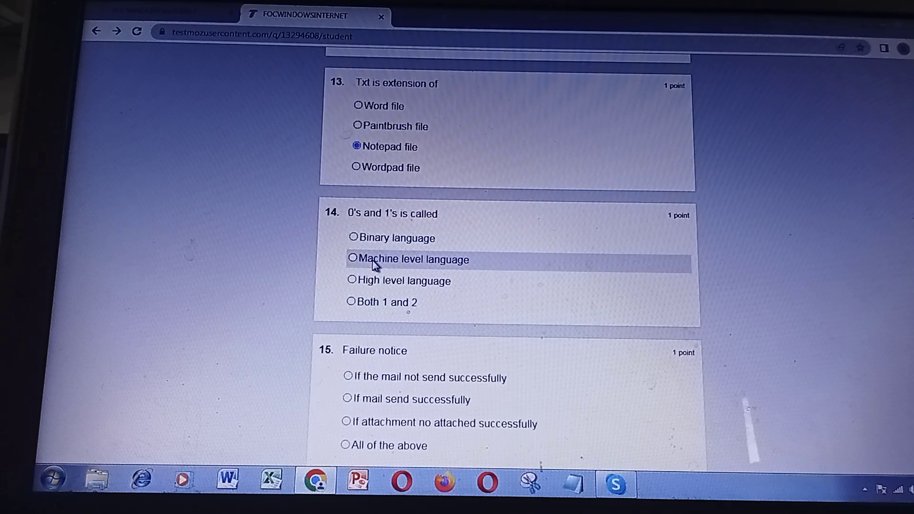
click(351, 303)
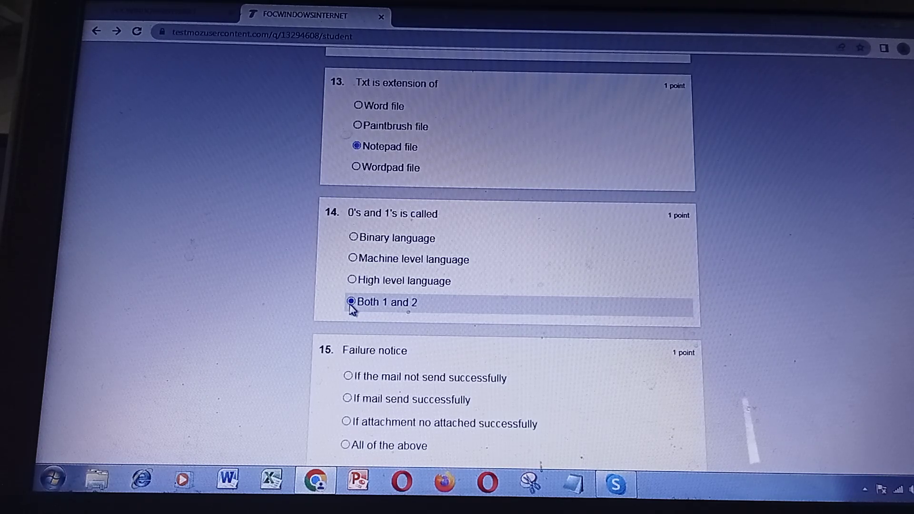
scroll(351, 310, down, 1)
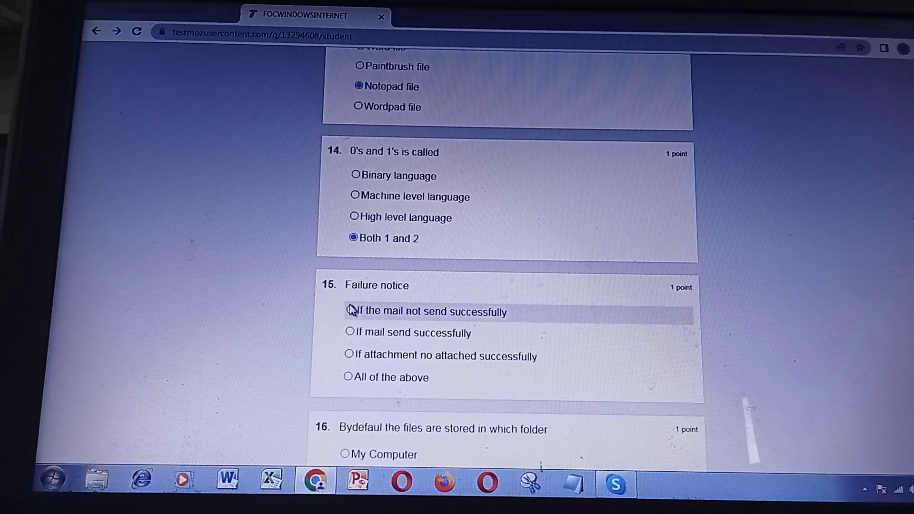
scroll(351, 308, down, 1)
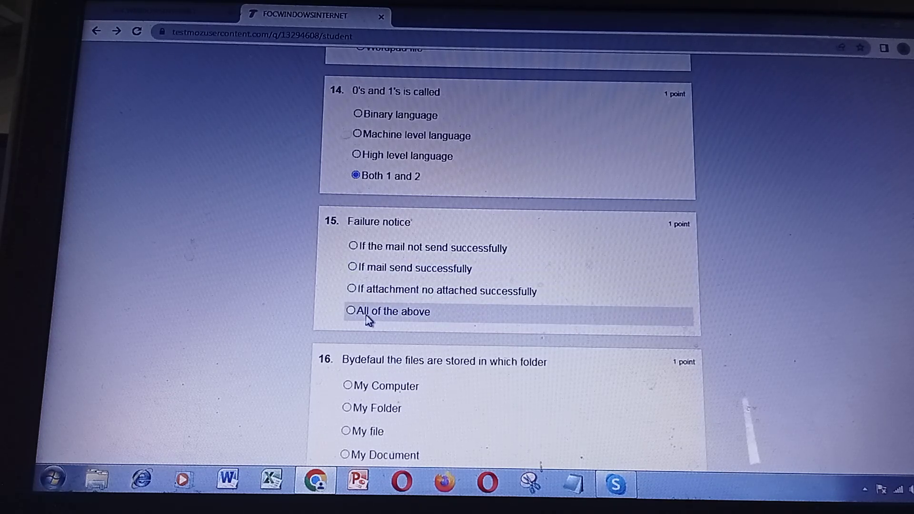
Answer Q15 with 'If the mail not send successfully' and Q16 with 'My Document'
click(354, 247)
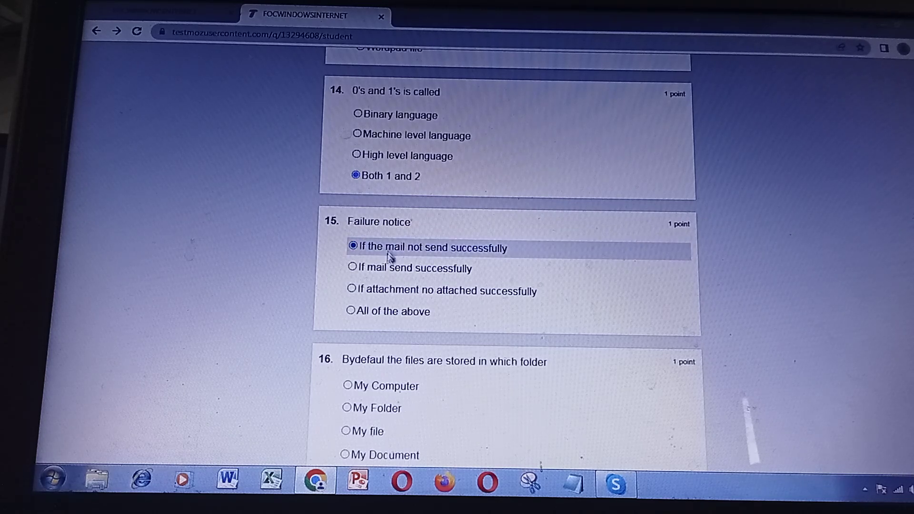
scroll(383, 279, down, 3)
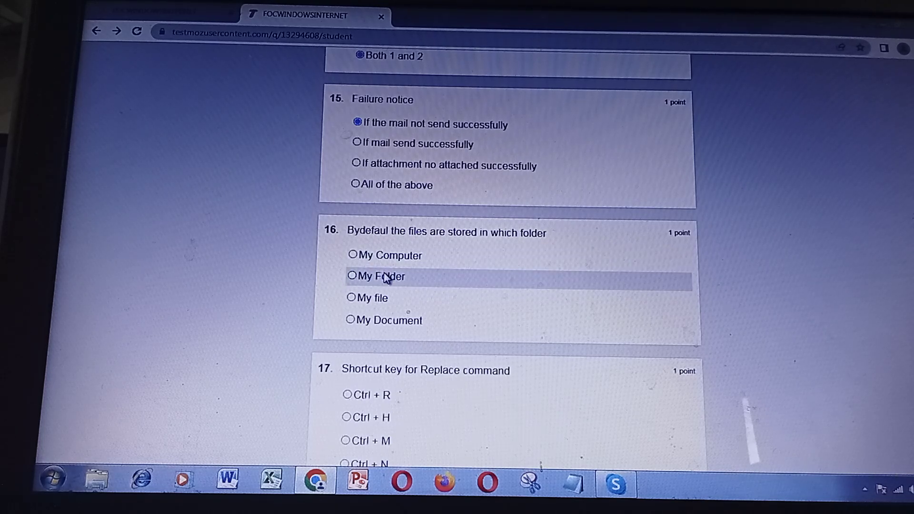
click(351, 320)
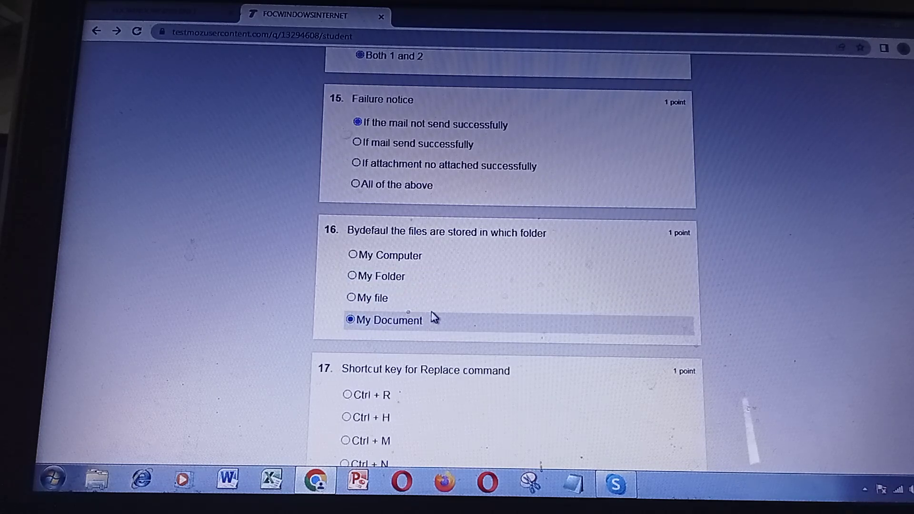
scroll(430, 316, down, 2)
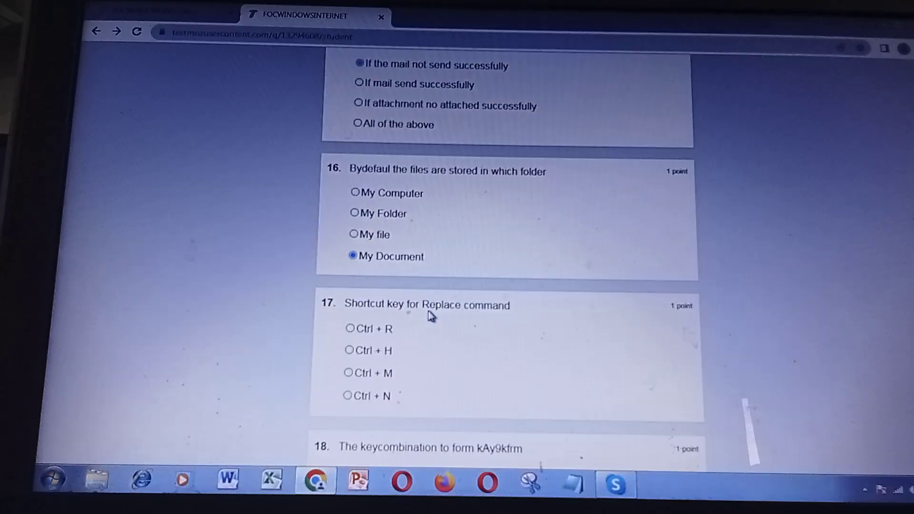
scroll(425, 312, down, 1)
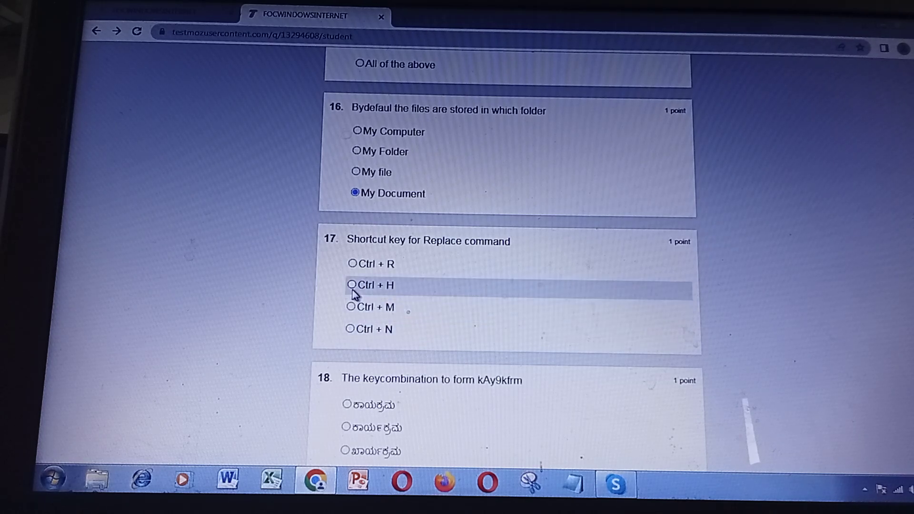
Answer Q17 with Ctrl + H and Q18 with its second option
click(353, 285)
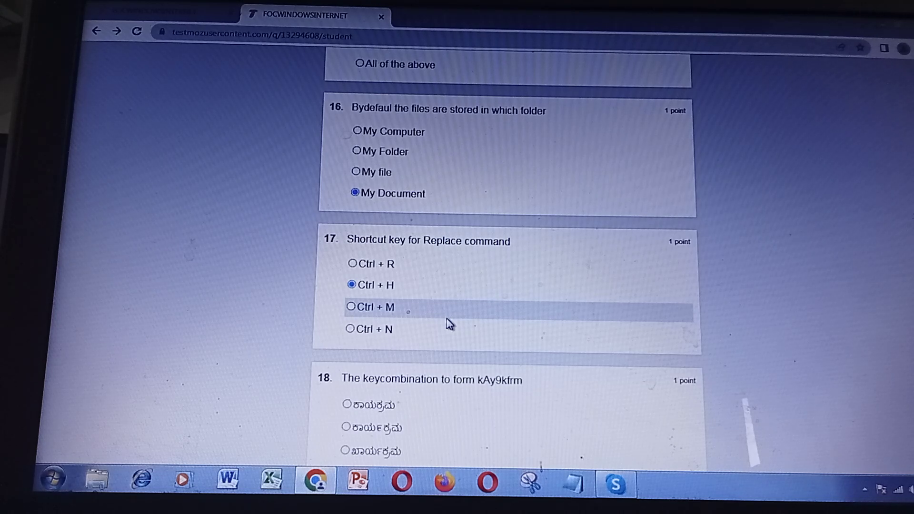
scroll(449, 323, down, 2)
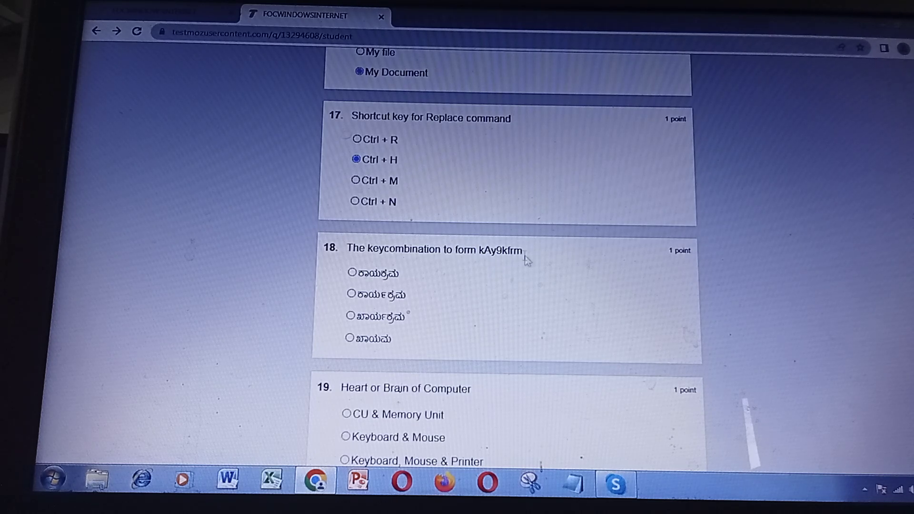
click(355, 294)
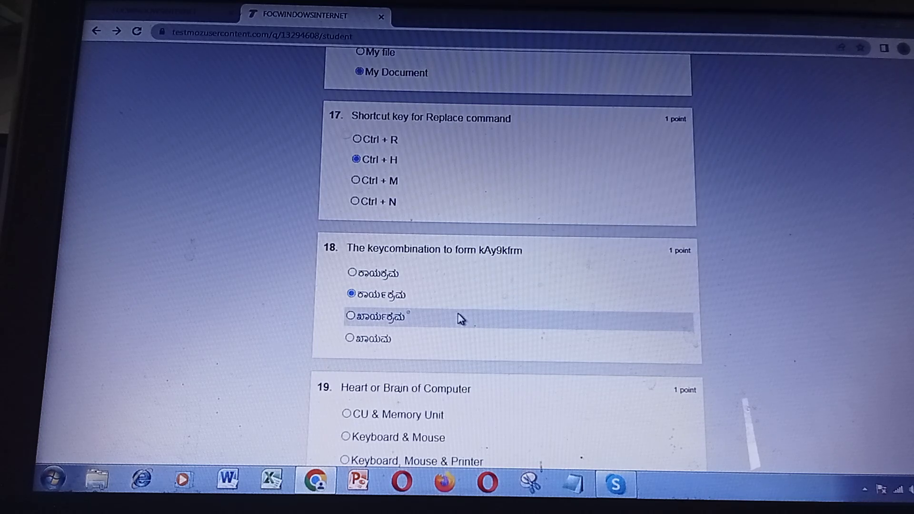
scroll(458, 319, down, 1)
scroll(458, 319, down, 1)
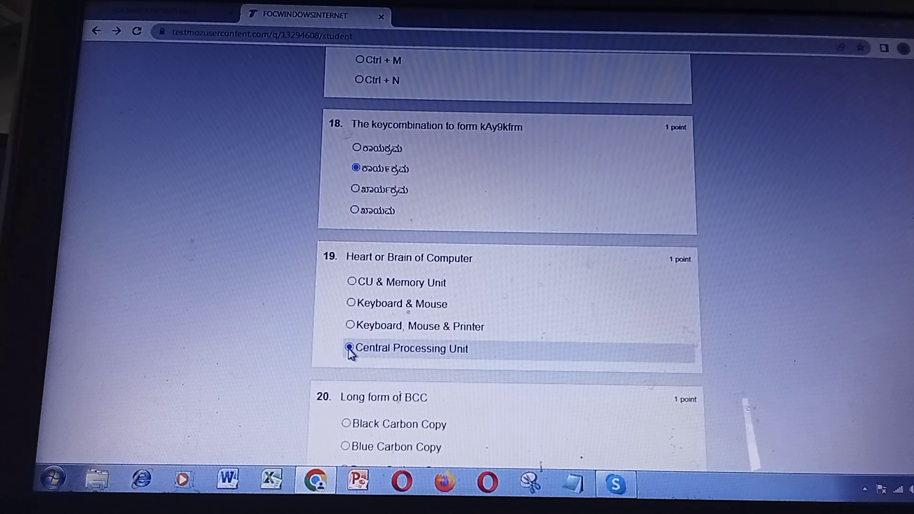
scroll(349, 350, down, 2)
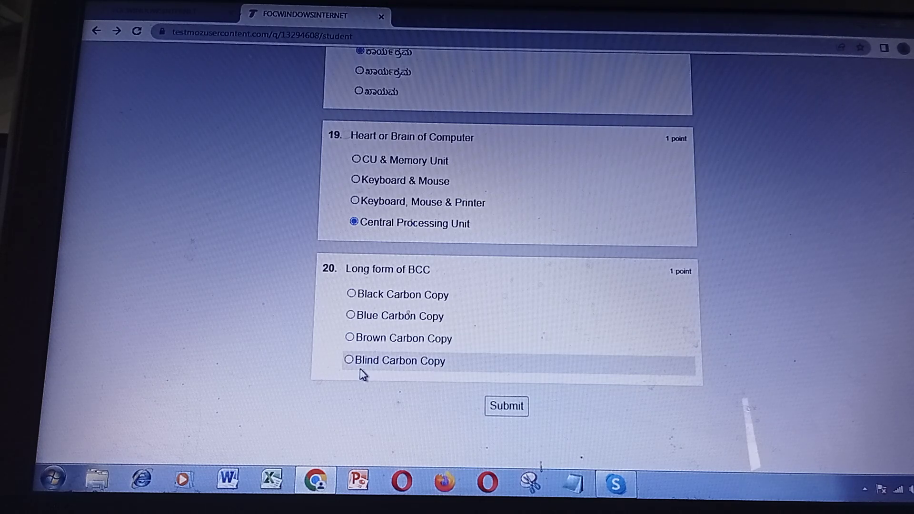
Answer Q20 with Blind Carbon Copy and submit the quiz, scoring 19/20 (95%)
click(350, 361)
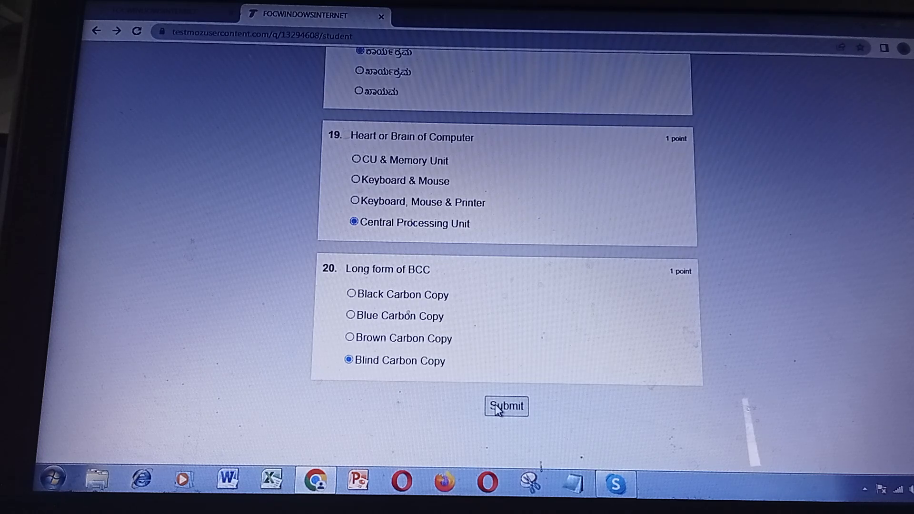
click(497, 409)
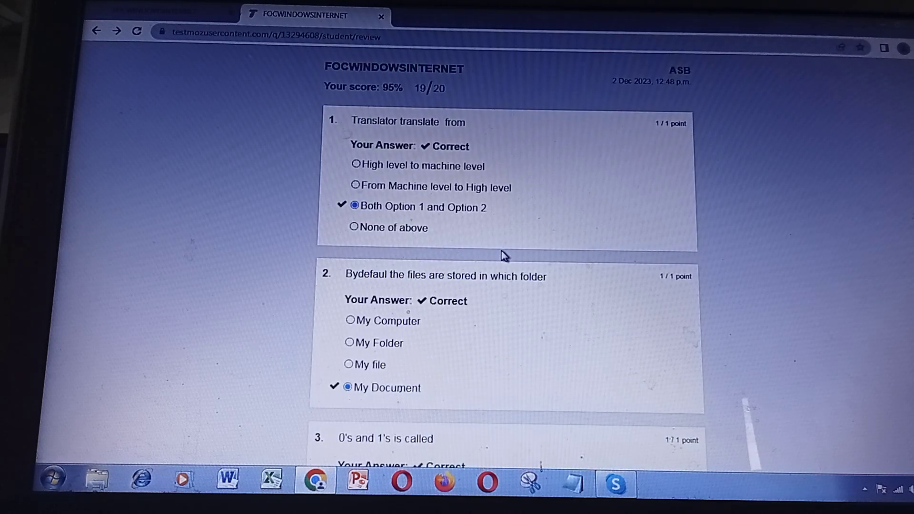
scroll(502, 251, down, 1)
scroll(502, 252, down, 1)
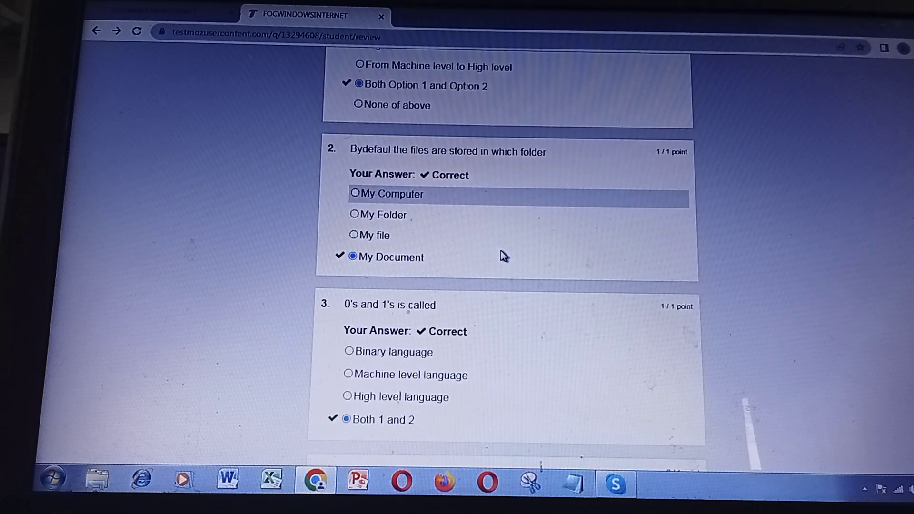
scroll(502, 255, down, 2)
scroll(503, 255, down, 1)
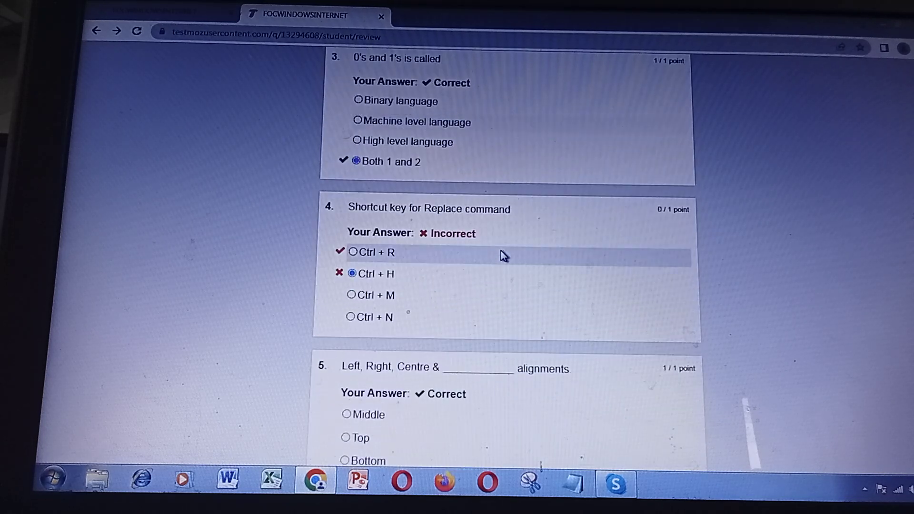
scroll(502, 255, down, 1)
scroll(503, 255, down, 1)
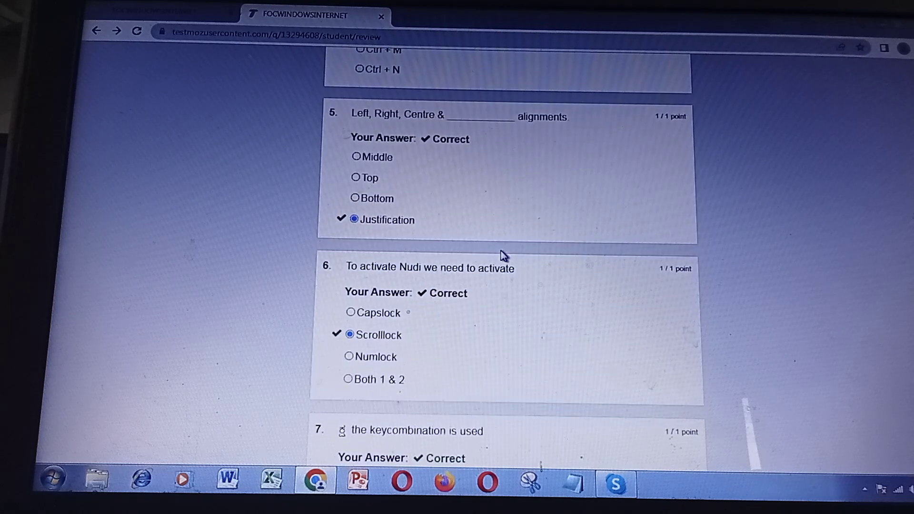
scroll(502, 255, down, 1)
scroll(503, 256, down, 1)
scroll(504, 256, down, 2)
scroll(504, 255, down, 2)
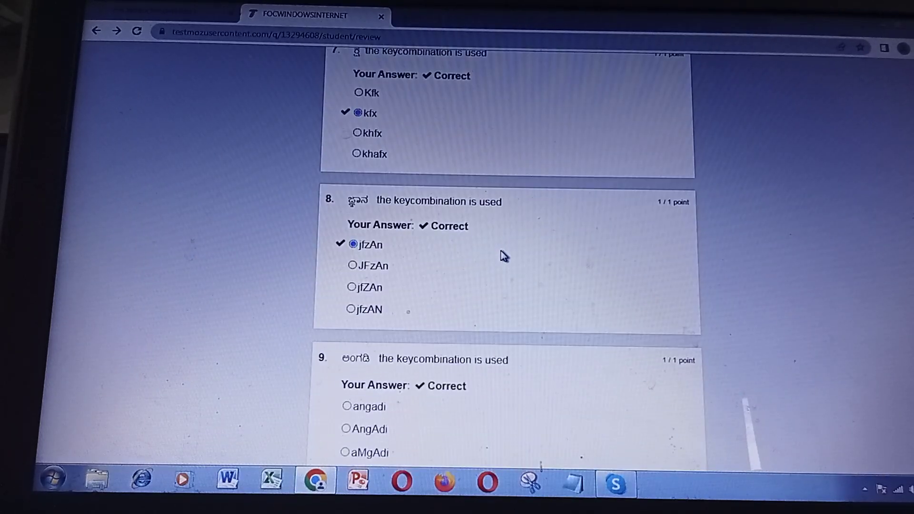
scroll(504, 256, down, 2)
scroll(504, 256, down, 1)
scroll(504, 256, down, 1)
scroll(504, 255, down, 1)
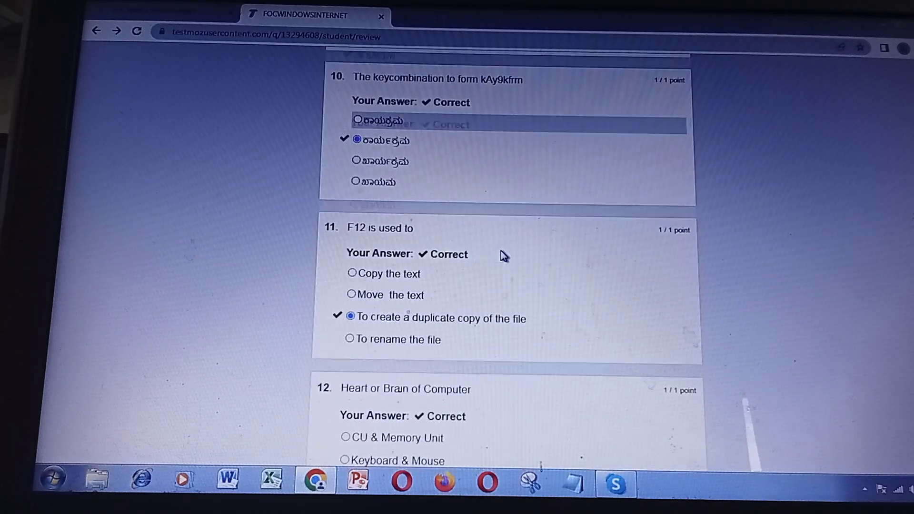
scroll(503, 256, down, 1)
scroll(502, 255, down, 1)
scroll(502, 255, down, 1)
scroll(502, 256, down, 2)
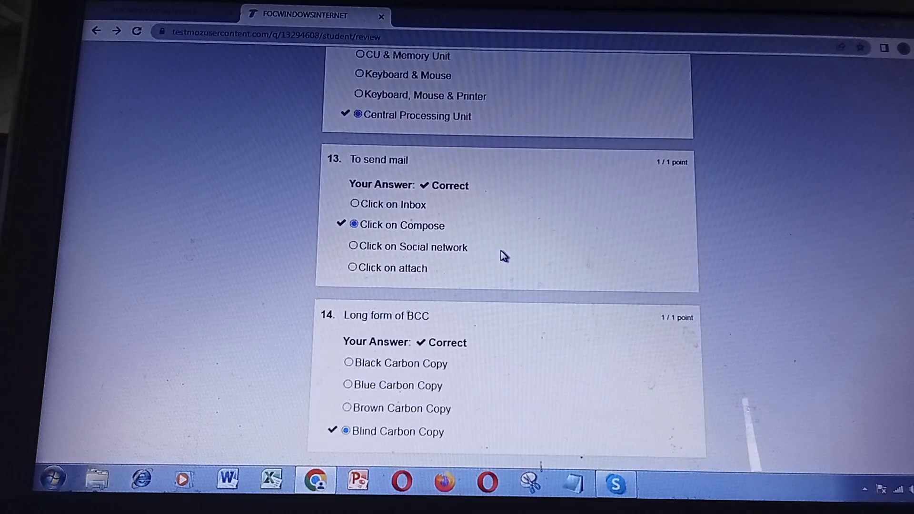
scroll(503, 255, down, 2)
scroll(504, 256, down, 2)
scroll(503, 256, down, 2)
scroll(503, 255, down, 1)
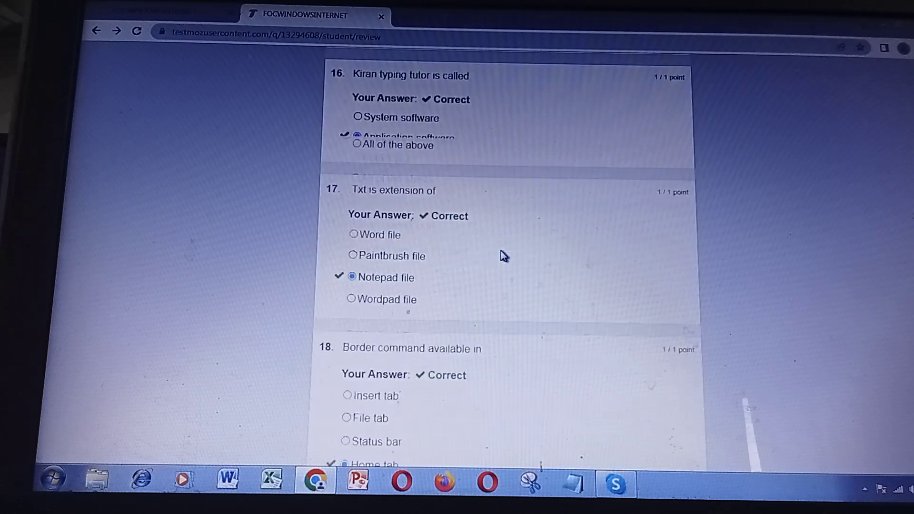
scroll(503, 256, down, 1)
scroll(503, 257, down, 2)
scroll(504, 256, down, 1)
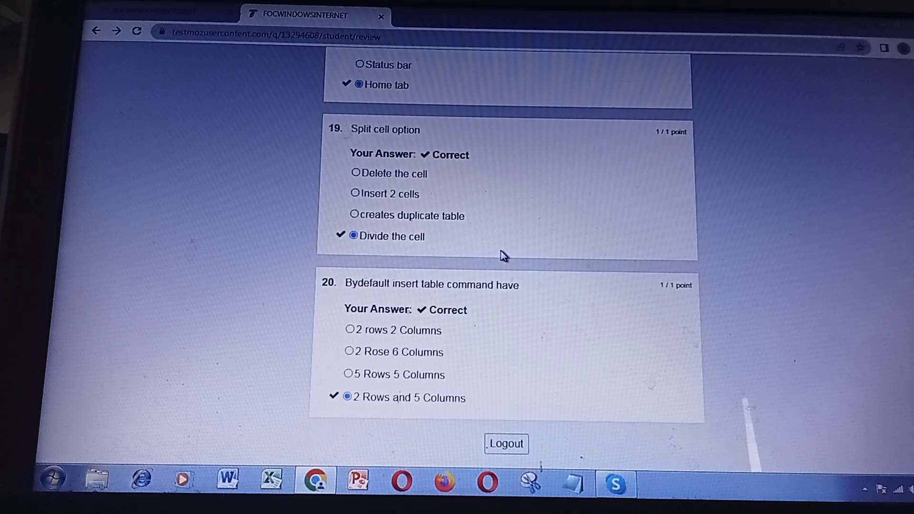